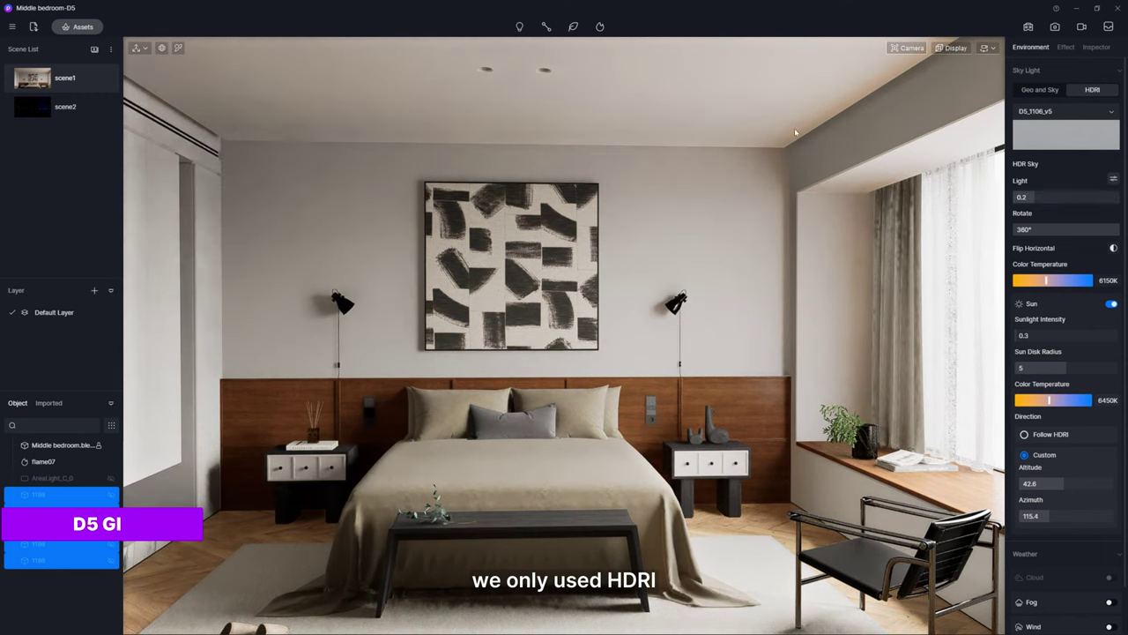
Commit the HDRI sky light value of 0.2 and jump to the scene1 camera view
{"action": "key", "text": "Return"}
{"action": "left_click", "coordinate": [48, 80]}
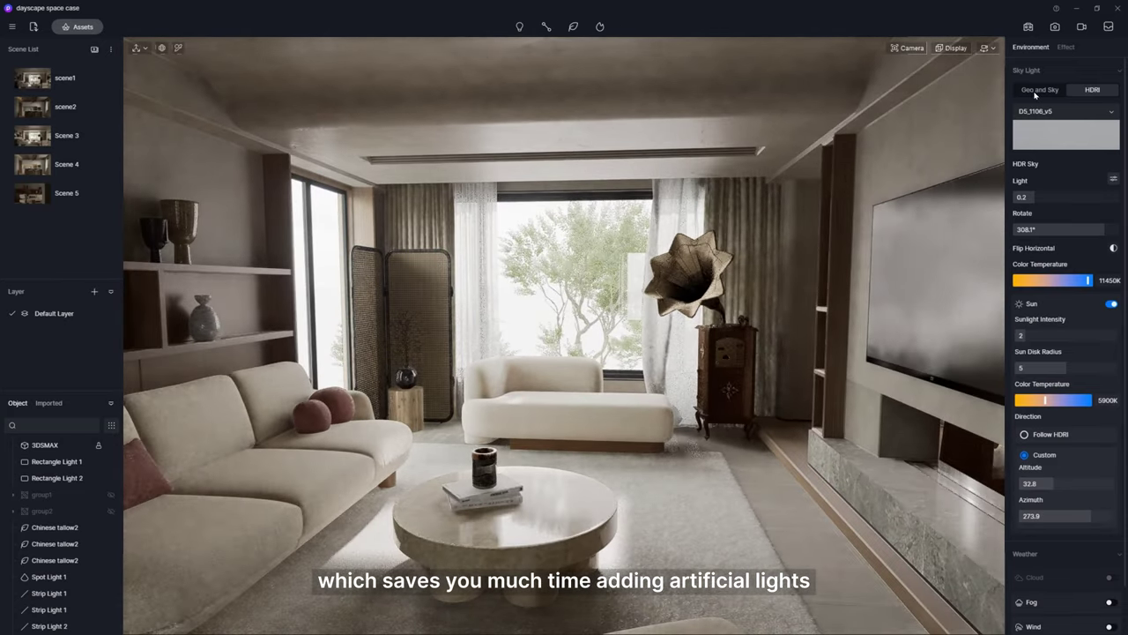
Compare HDRI against Geo and Sky lighting, settling on Geo and Sky
{"action": "left_click", "coordinate": [1039, 92]}
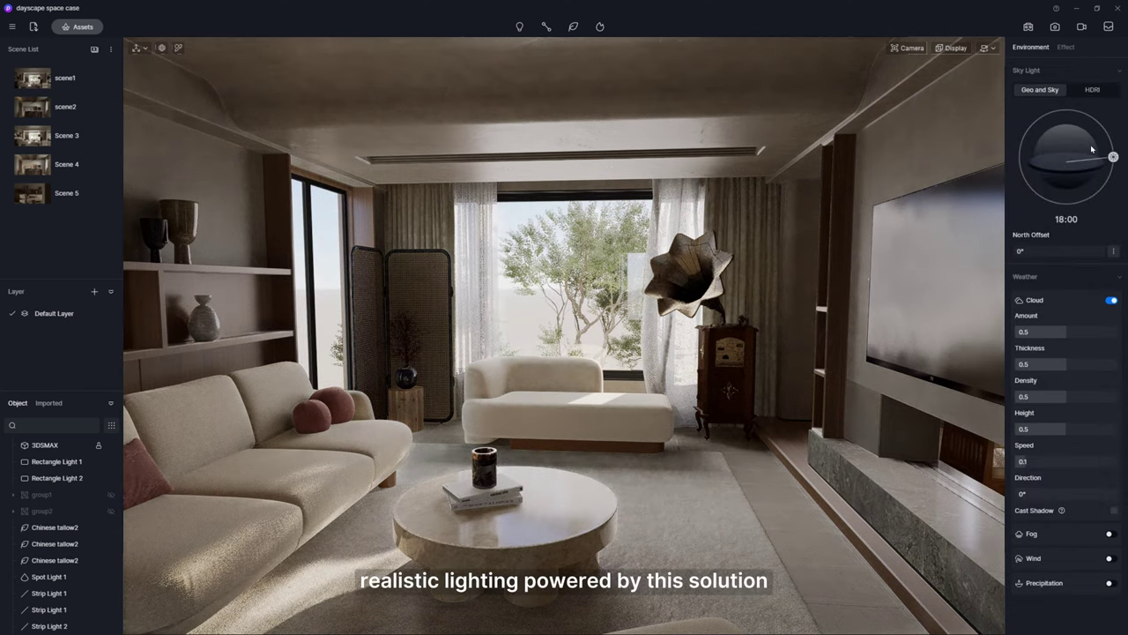
{"action": "left_click_drag", "start_coordinate": [1091, 149], "coordinate": [1089, 131]}
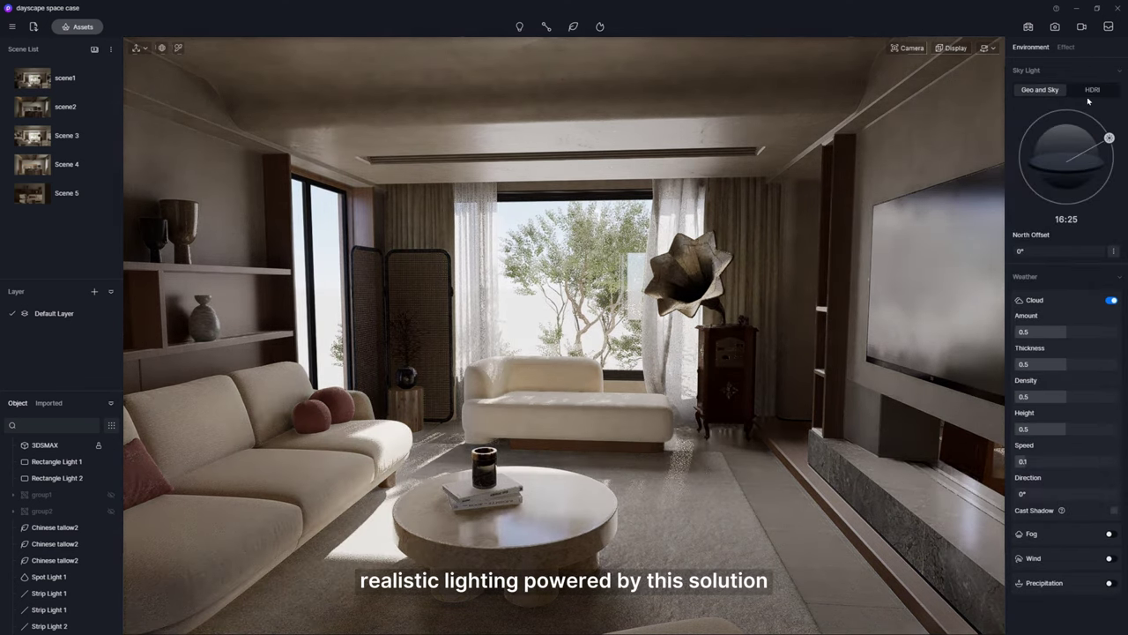
{"action": "left_click", "coordinate": [1091, 89]}
{"action": "left_click", "coordinate": [1047, 91]}
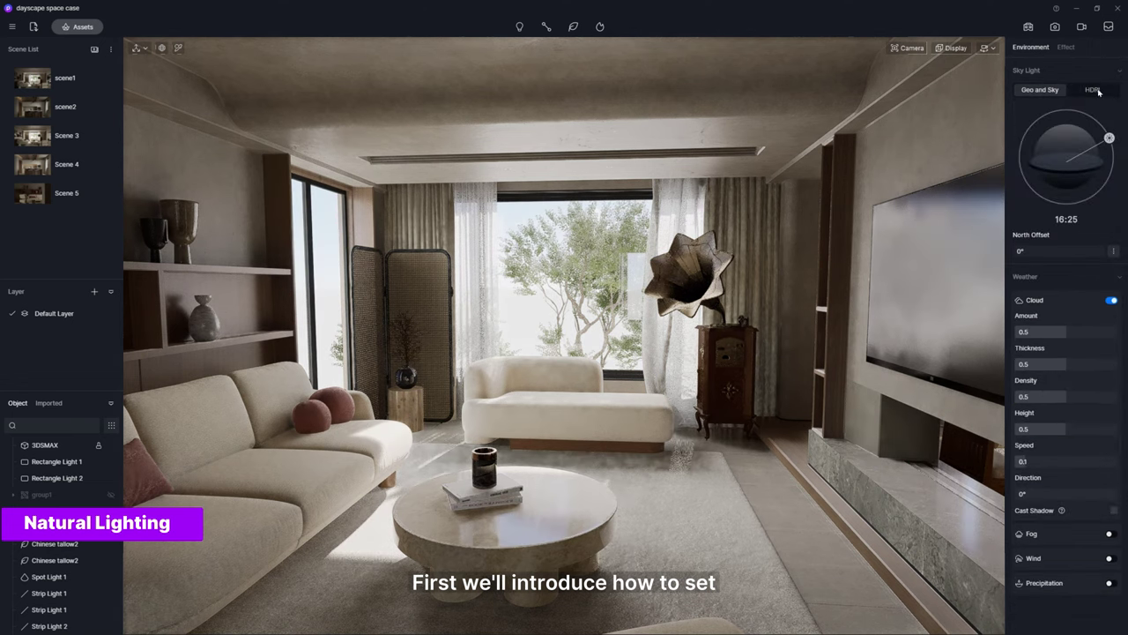
{"action": "left_click", "coordinate": [1094, 89]}
{"action": "left_click", "coordinate": [1040, 89]}
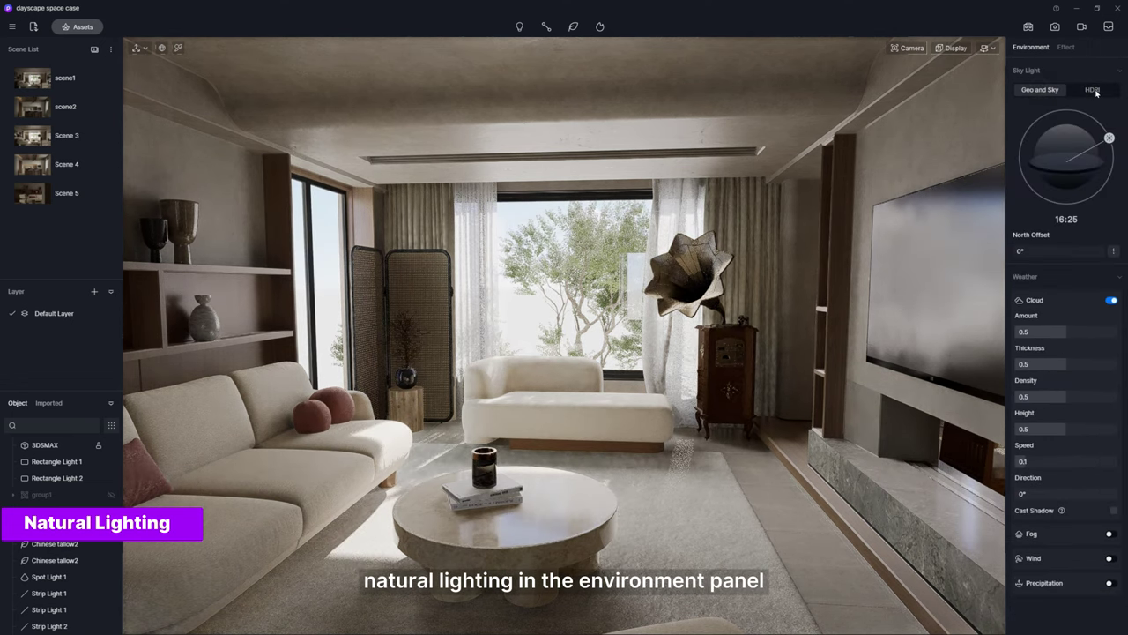
{"action": "left_click", "coordinate": [1092, 90]}
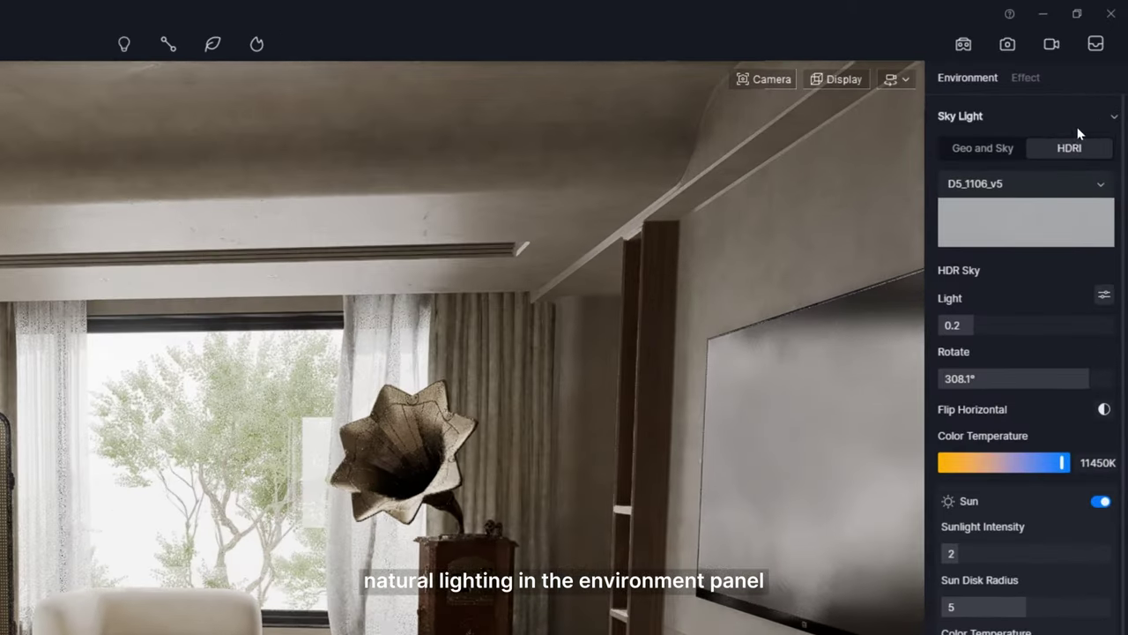
{"action": "left_click", "coordinate": [986, 149]}
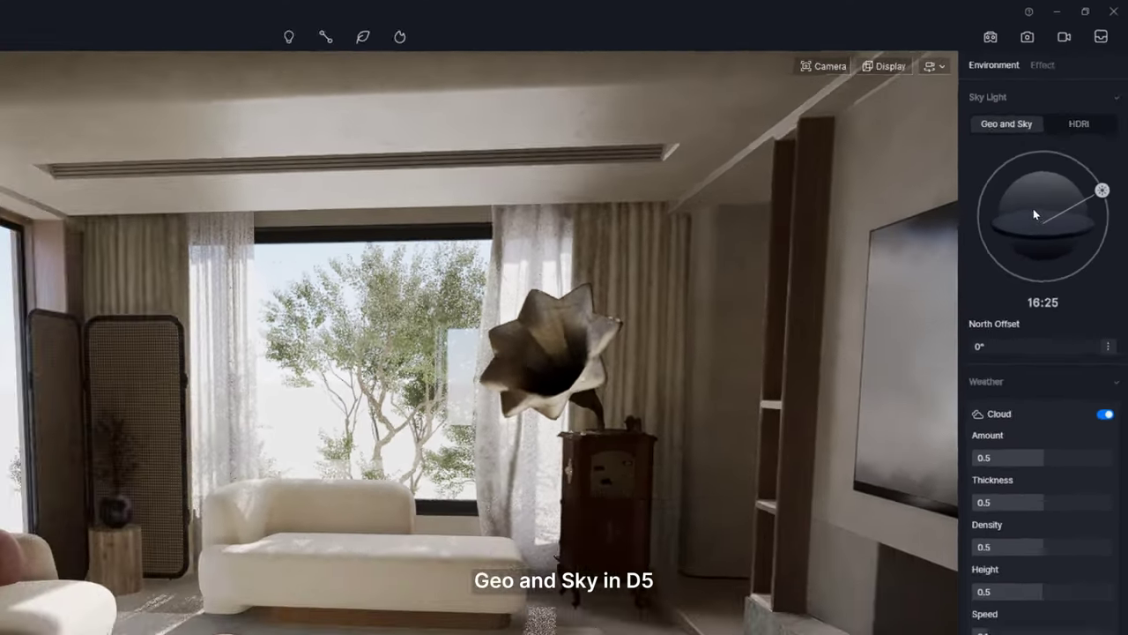
Place the sun in late afternoon around 16:24 and set North Offset to -16°
{"action": "left_click_drag", "start_coordinate": [1096, 228], "coordinate": [1060, 215]}
{"action": "left_click_drag", "start_coordinate": [1086, 129], "coordinate": [1077, 157]}
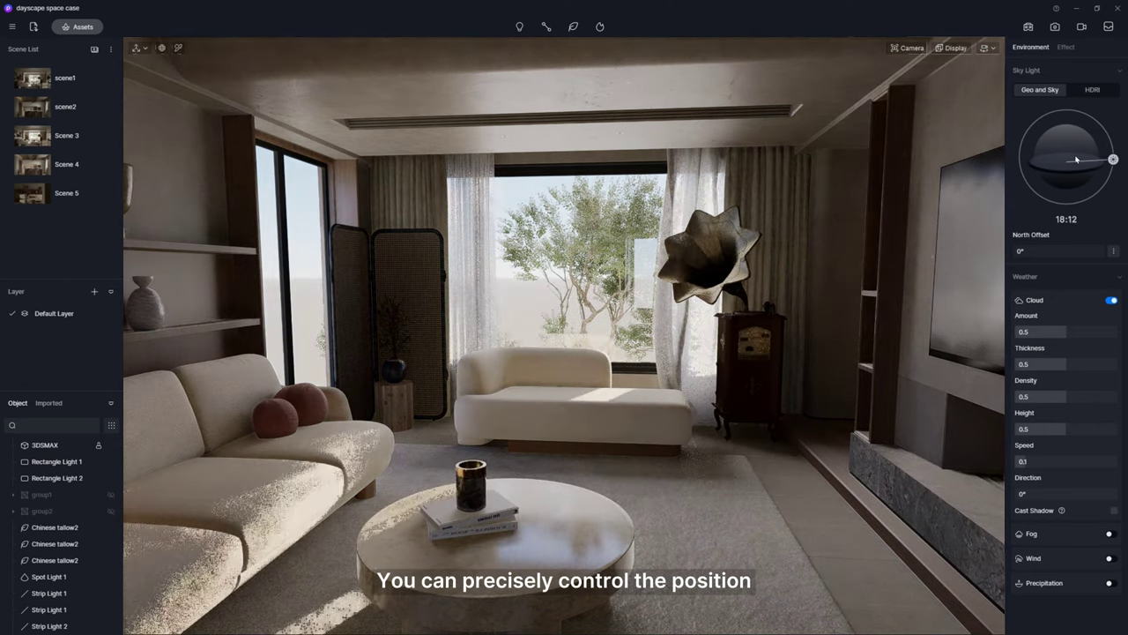
{"action": "left_click", "coordinate": [1113, 251]}
{"action": "left_click_drag", "start_coordinate": [1058, 251], "coordinate": [1046, 282]}
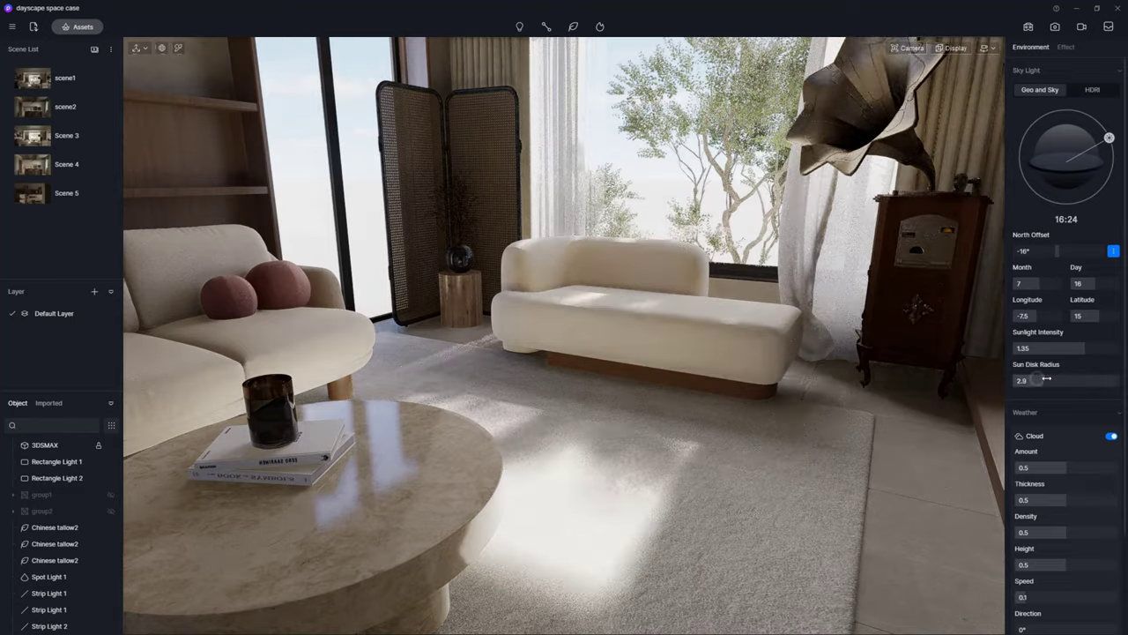
Switch back to HDRI, try the sky presets, and lower skylight strength to 0.2
{"action": "left_click", "coordinate": [1092, 90]}
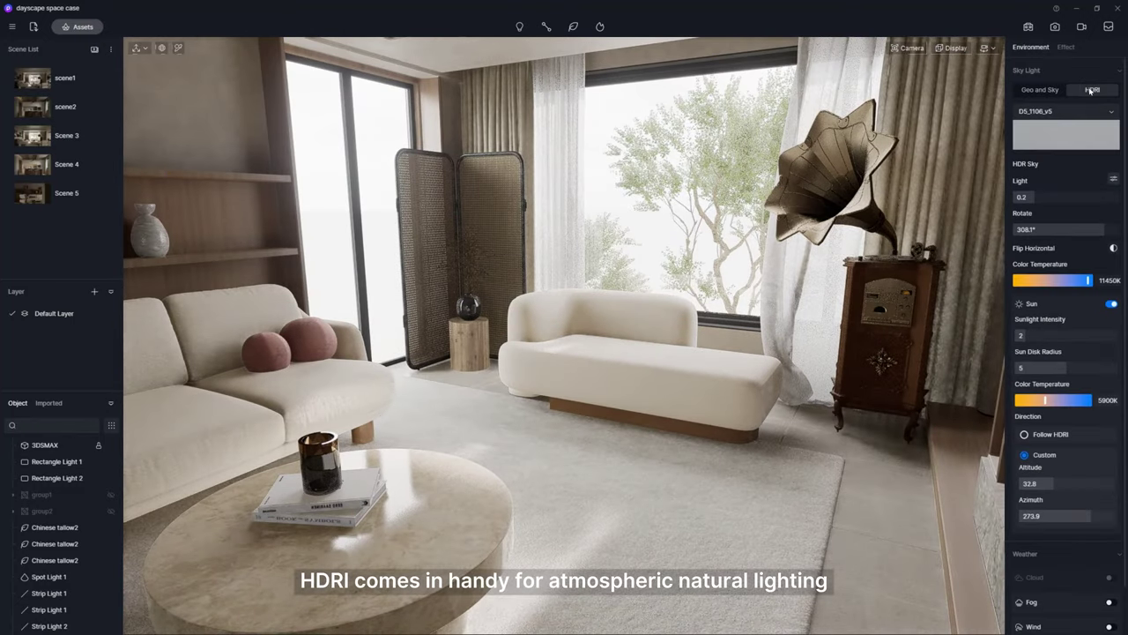
{"action": "left_click", "coordinate": [1066, 111]}
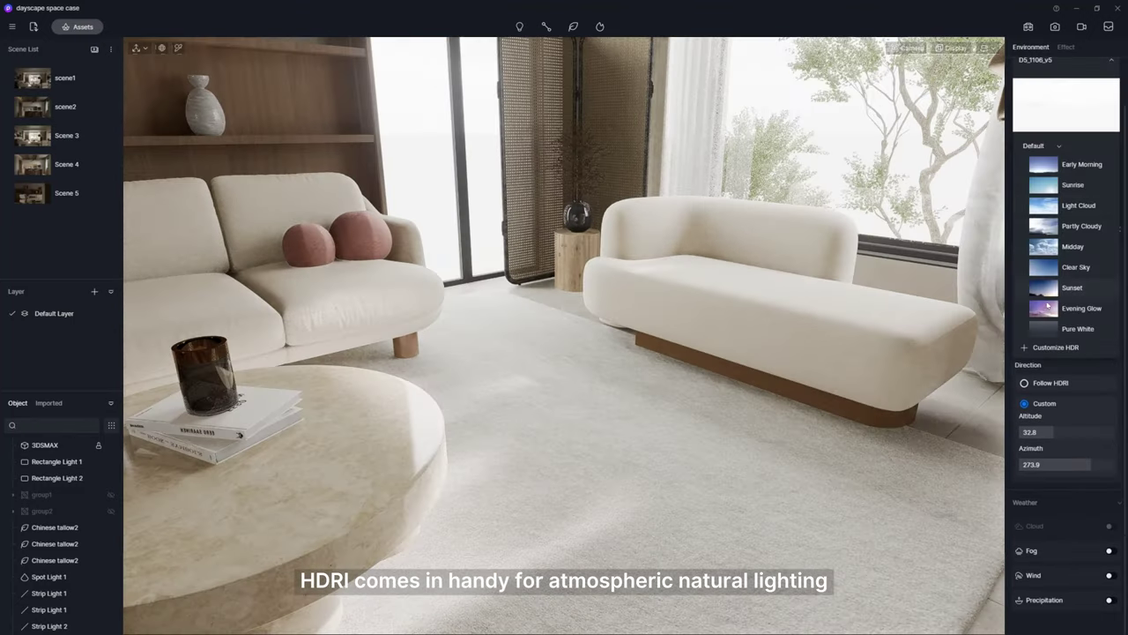
{"action": "left_click", "coordinate": [1048, 164]}
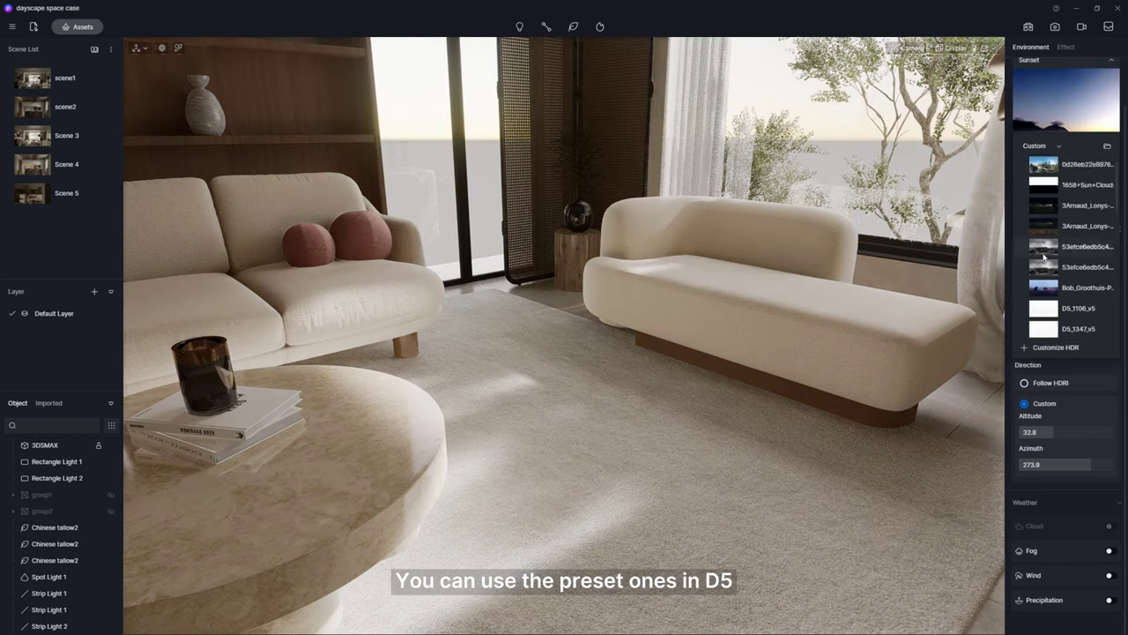
{"action": "left_click", "coordinate": [1043, 307]}
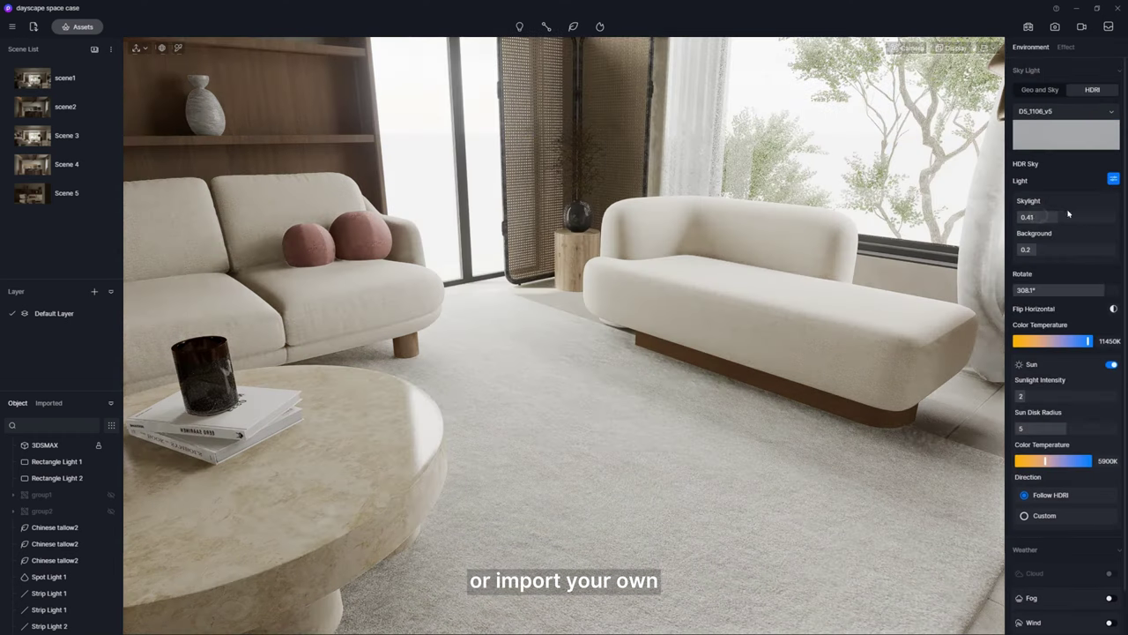
{"action": "left_click_drag", "start_coordinate": [1102, 212], "coordinate": [1109, 249]}
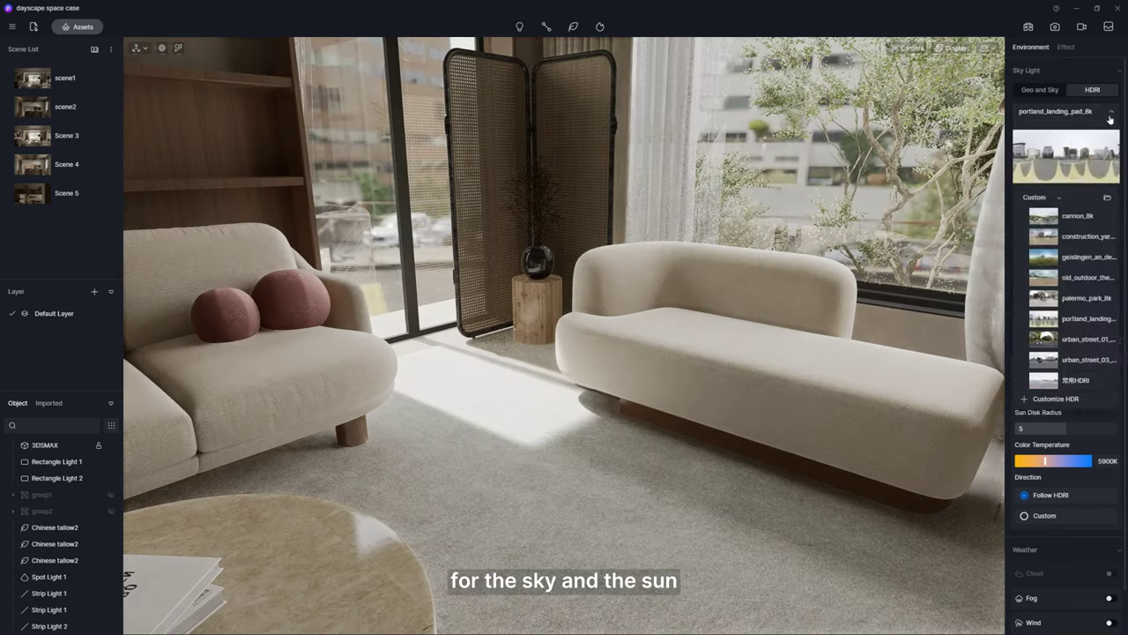
{"action": "left_click", "coordinate": [1109, 116]}
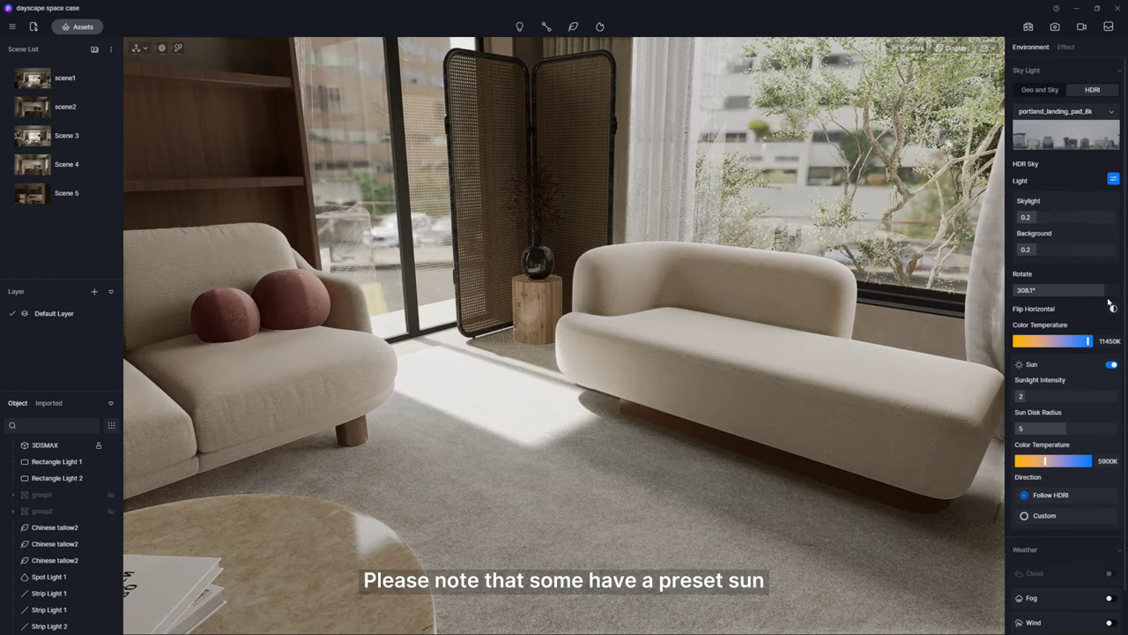
Rotate the HDRI to about 285.6° and give the sun a custom altitude 32.8, azimuth 273.9
{"action": "left_click", "coordinate": [1112, 364]}
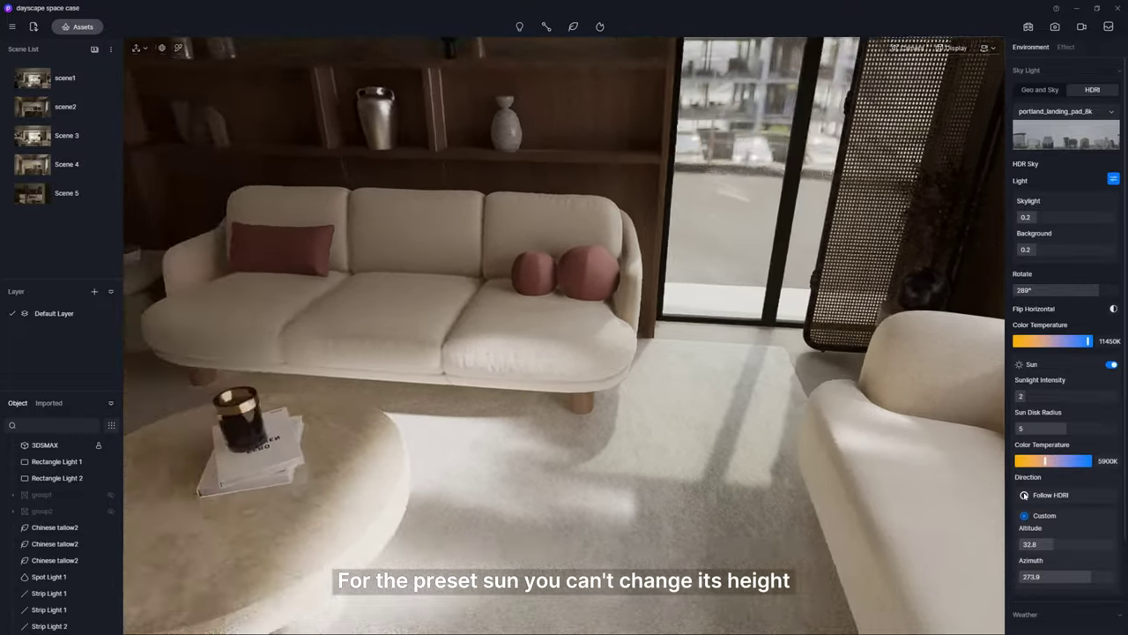
{"action": "left_click", "coordinate": [1024, 495]}
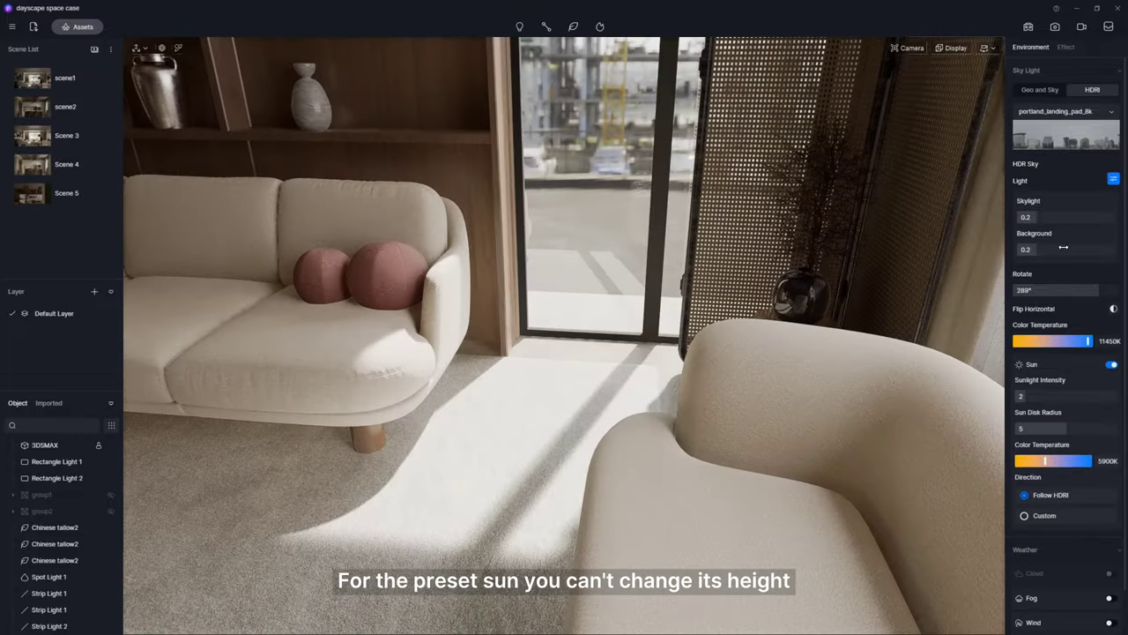
{"action": "left_click_drag", "start_coordinate": [1090, 289], "coordinate": [1102, 290]}
{"action": "left_click_drag", "start_coordinate": [1030, 392], "coordinate": [1027, 392]}
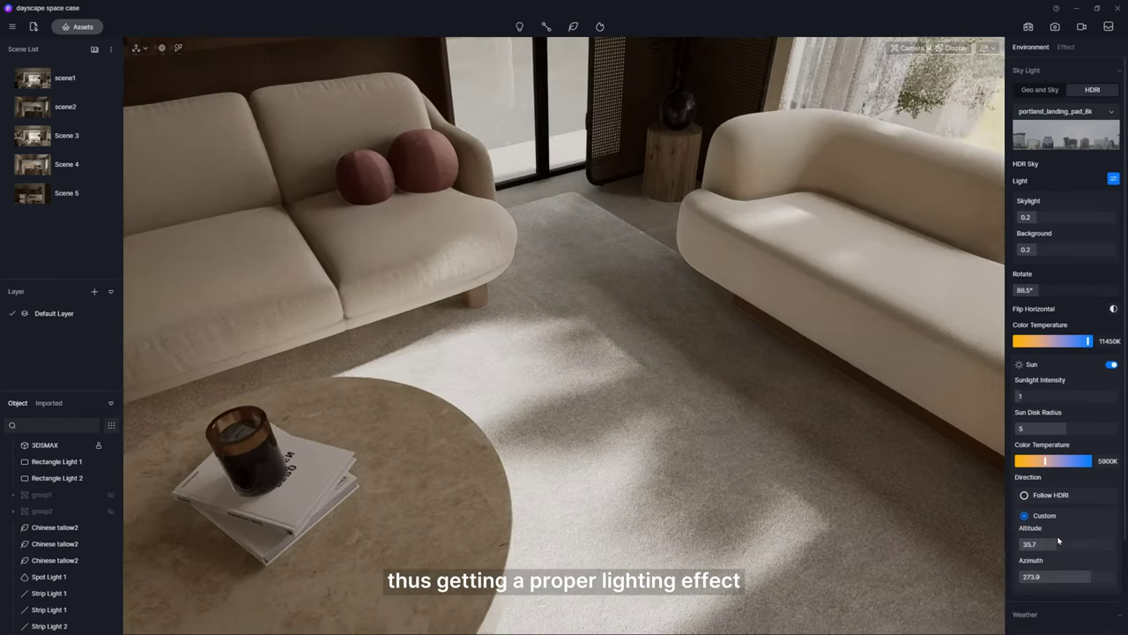
{"action": "left_click_drag", "start_coordinate": [1041, 543], "coordinate": [1037, 544]}
{"action": "left_click_drag", "start_coordinate": [1083, 578], "coordinate": [1082, 577]}
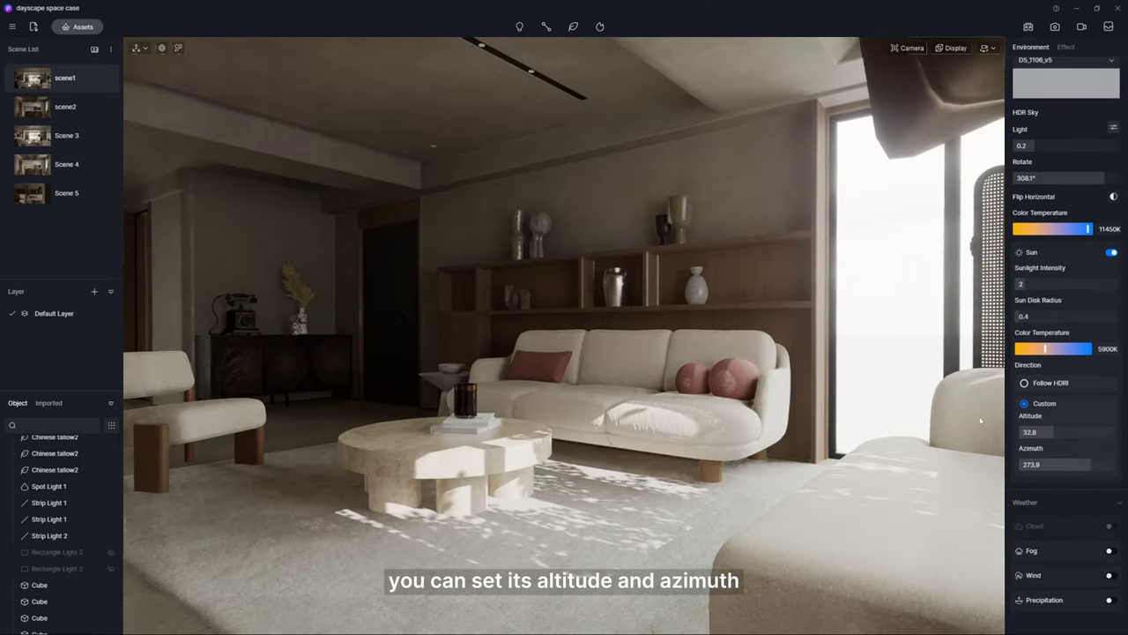
Try turning on precipitation in the weather settings, then switch it back off
{"action": "left_click", "coordinate": [1110, 575]}
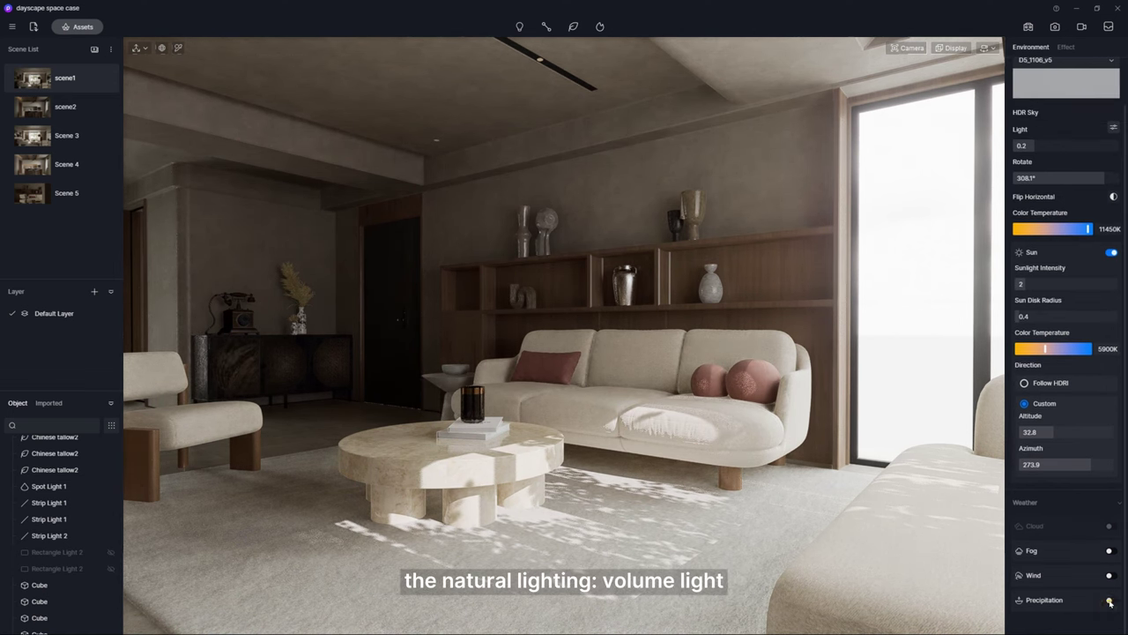
{"action": "left_click", "coordinate": [1109, 601]}
{"action": "scroll", "coordinate": [1112, 537], "scroll_direction": "down", "scroll_amount": 2}
{"action": "left_click", "coordinate": [1111, 504]}
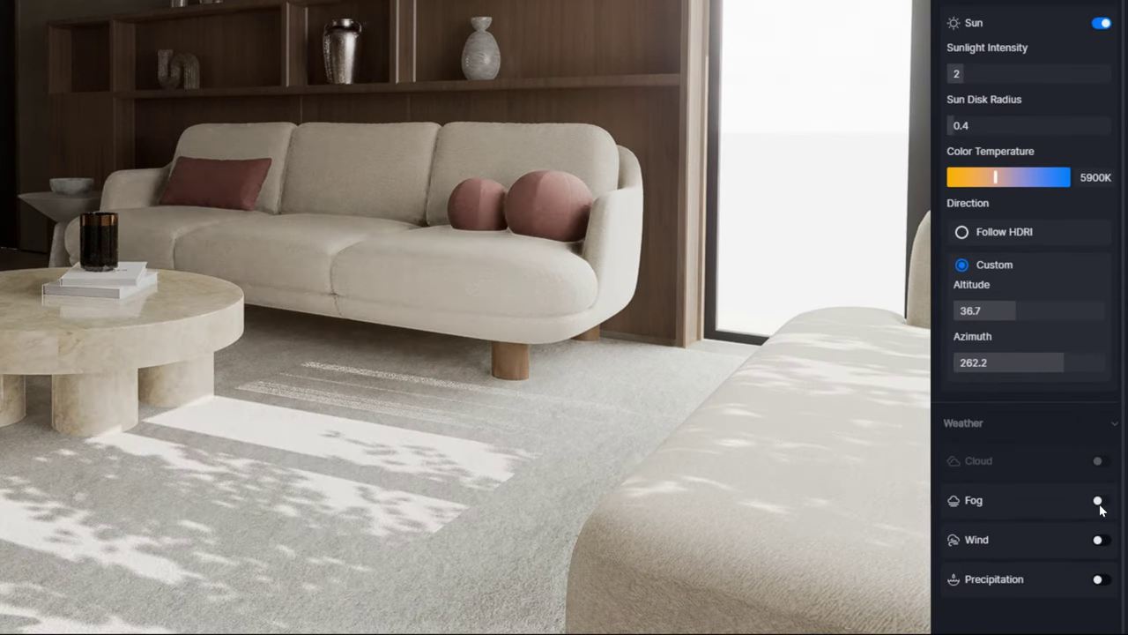
Enable fog with Volume Light and swing the sun azimuth to about 264.1
{"action": "left_click", "coordinate": [1098, 502]}
{"action": "scroll", "coordinate": [1101, 494], "scroll_direction": "down", "scroll_amount": 3}
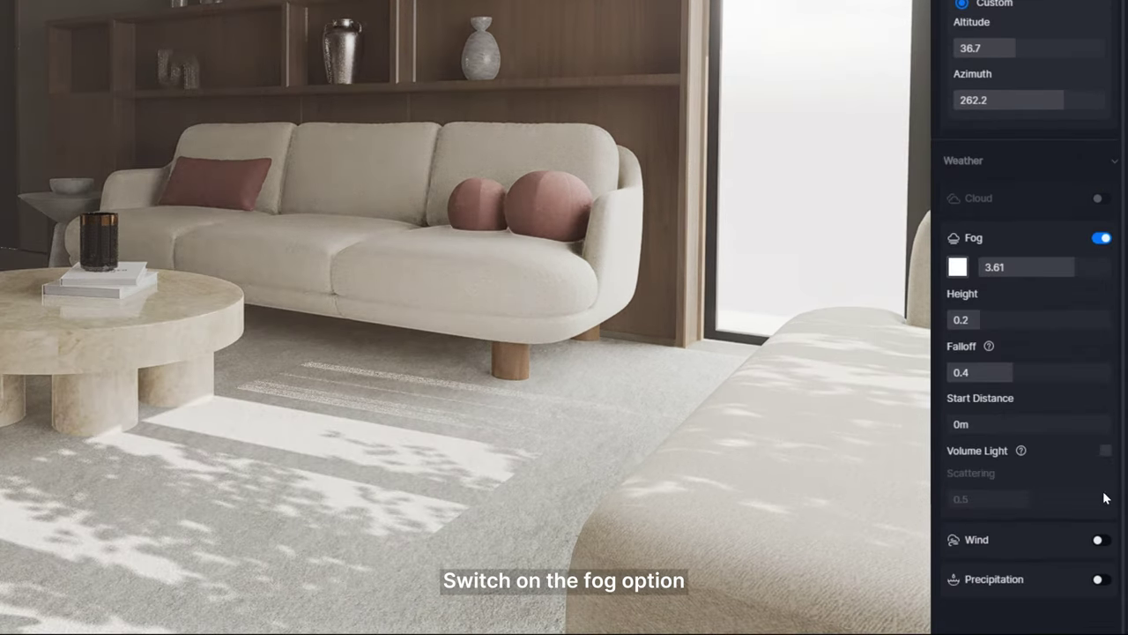
{"action": "left_click", "coordinate": [1106, 453]}
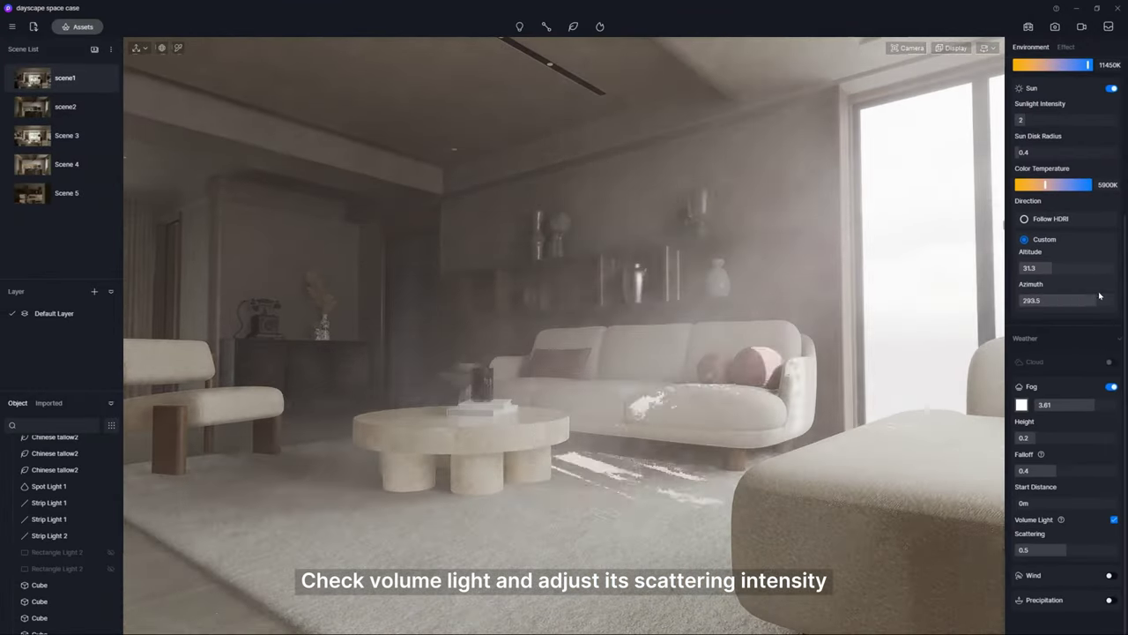
{"action": "left_click_drag", "start_coordinate": [1099, 295], "coordinate": [1071, 323]}
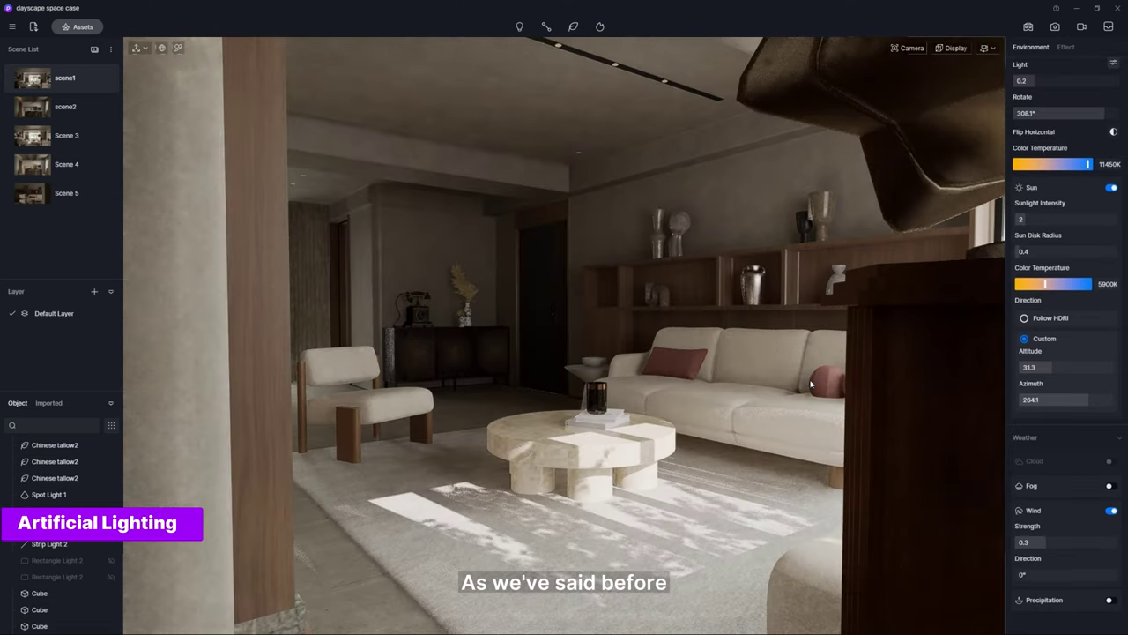
Move toward the entrance and add a point light raised to cabinet height
{"action": "key", "text": "w"}
{"action": "key", "text": "w"}
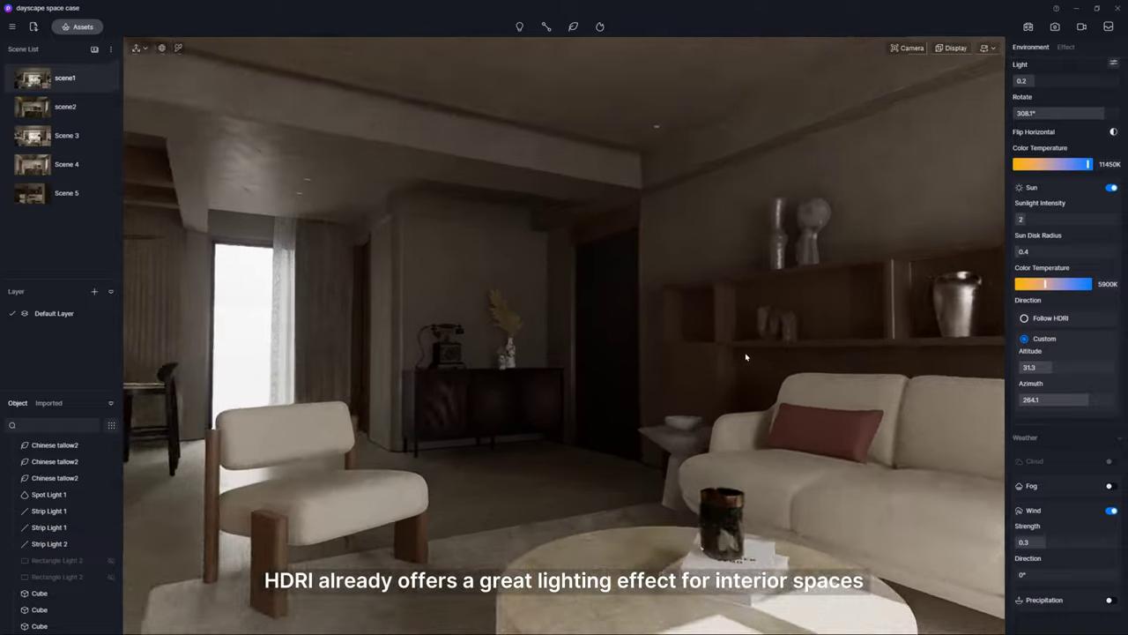
{"action": "key", "text": "w"}
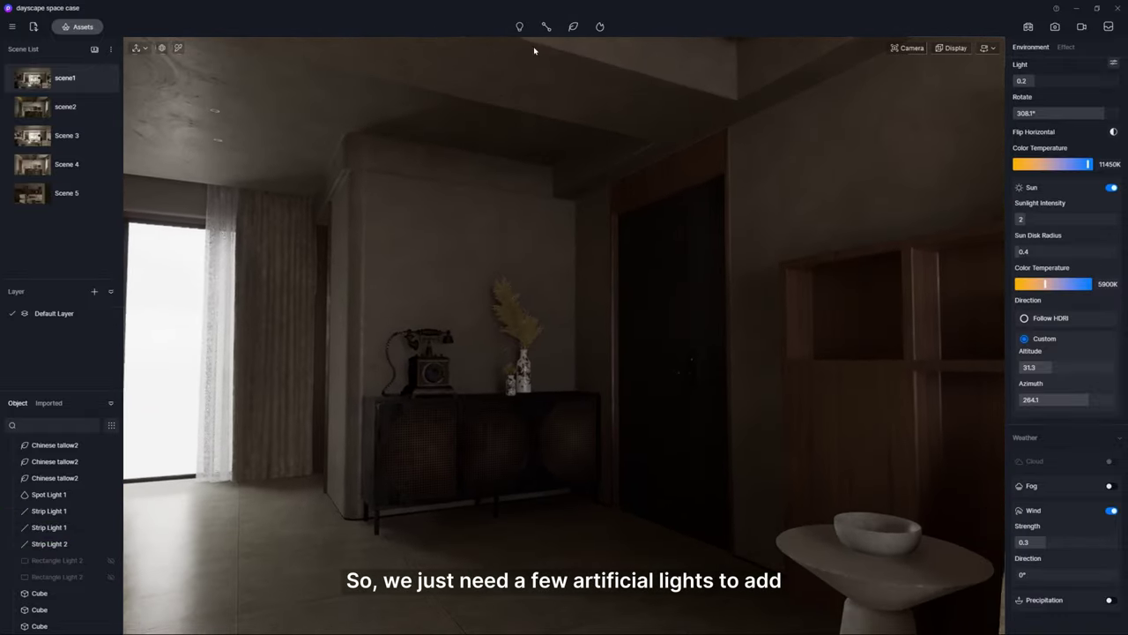
{"action": "left_click", "coordinate": [520, 27]}
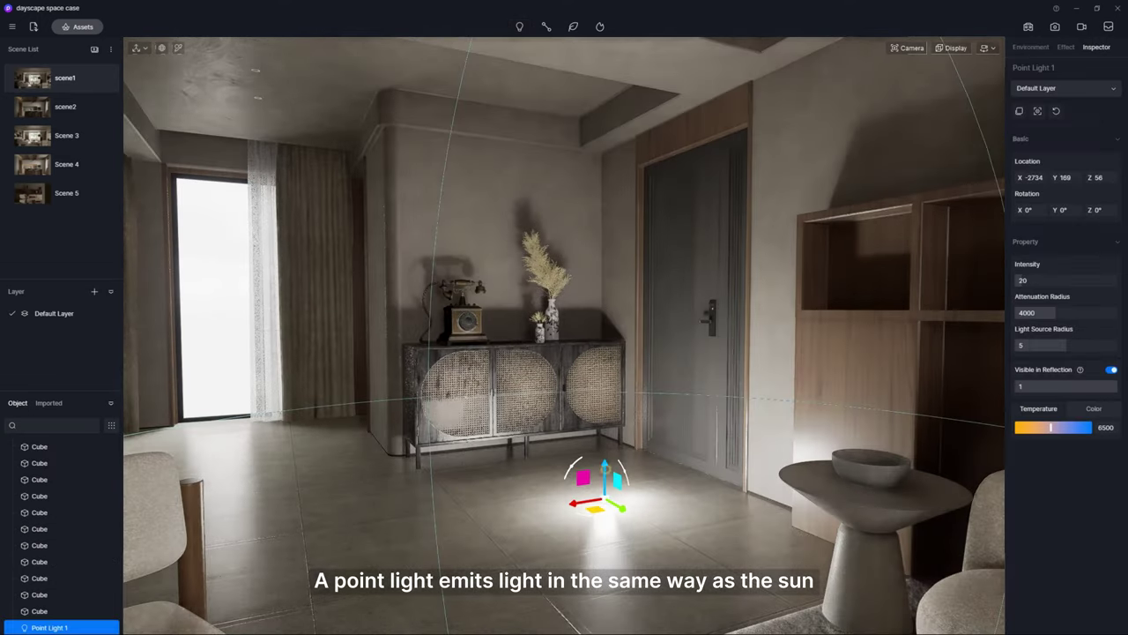
{"action": "left_click_drag", "start_coordinate": [594, 432], "coordinate": [603, 288]}
Lift a rectangle light up to the ceiling and dim its intensity to 7.5
{"action": "scroll", "coordinate": [603, 288], "scroll_direction": "up", "scroll_amount": 3}
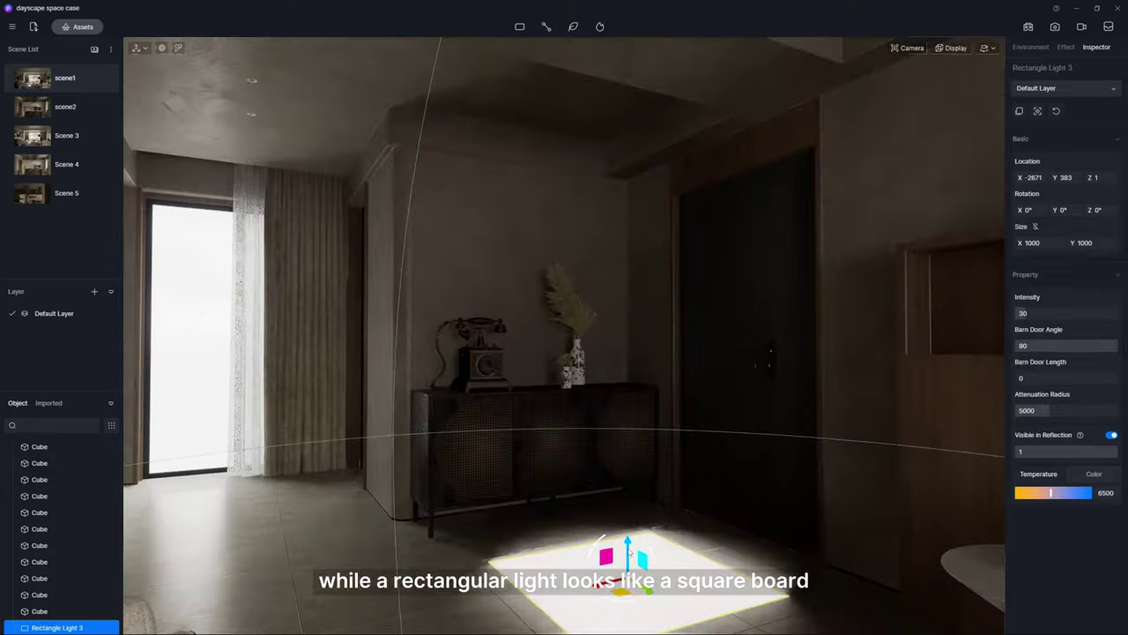
{"action": "left_click_drag", "start_coordinate": [549, 535], "coordinate": [626, 176]}
{"action": "left_click_drag", "start_coordinate": [1018, 312], "coordinate": [1017, 312]}
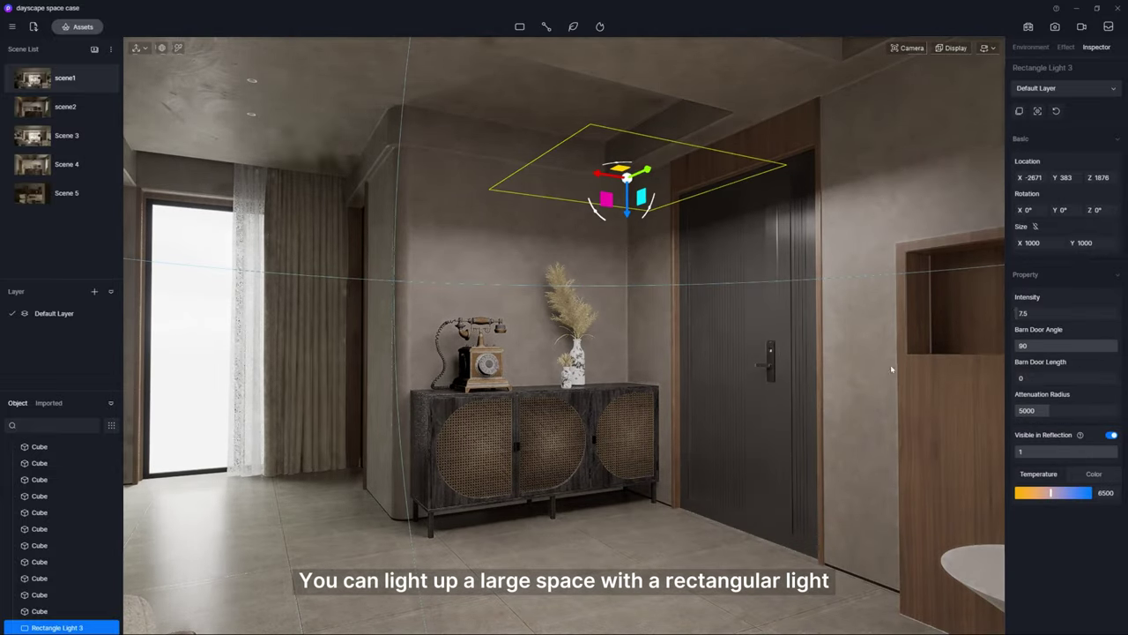
{"action": "right_click_drag", "start_coordinate": [855, 379], "coordinate": [815, 362]}
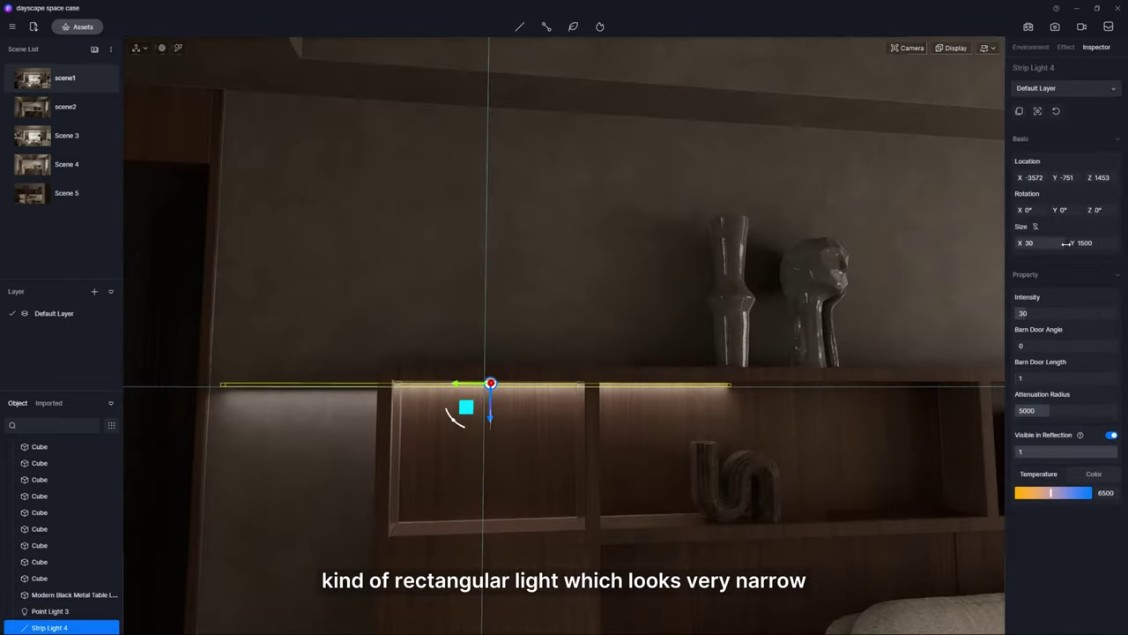
Halve the shelf strip light, warm Spot Light 2 to 4300 with a ~32 cone, and focus on the magazine
{"action": "left_click_drag", "start_coordinate": [1066, 242], "coordinate": [658, 264]}
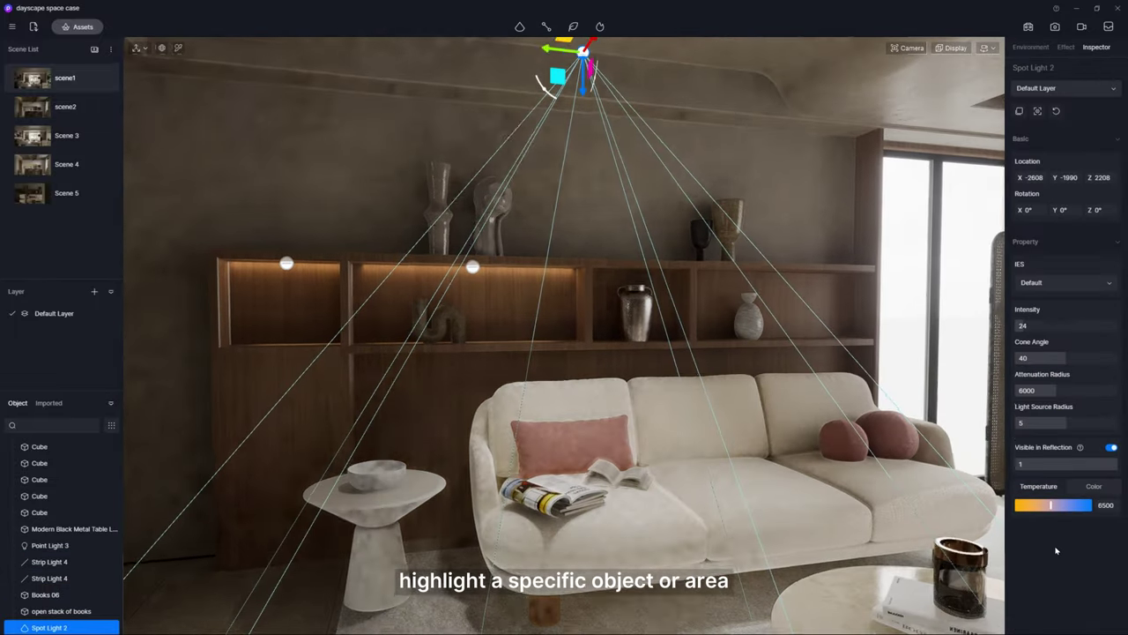
{"action": "left_click_drag", "start_coordinate": [1051, 504], "coordinate": [1033, 505]}
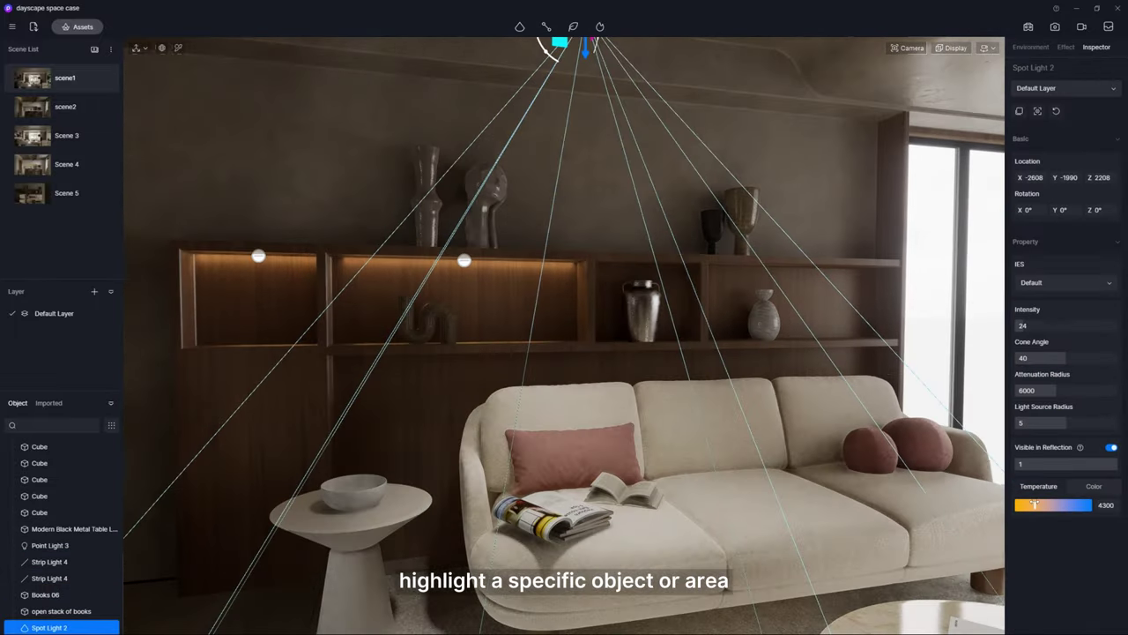
{"action": "left_click_drag", "start_coordinate": [1066, 355], "coordinate": [1054, 353]}
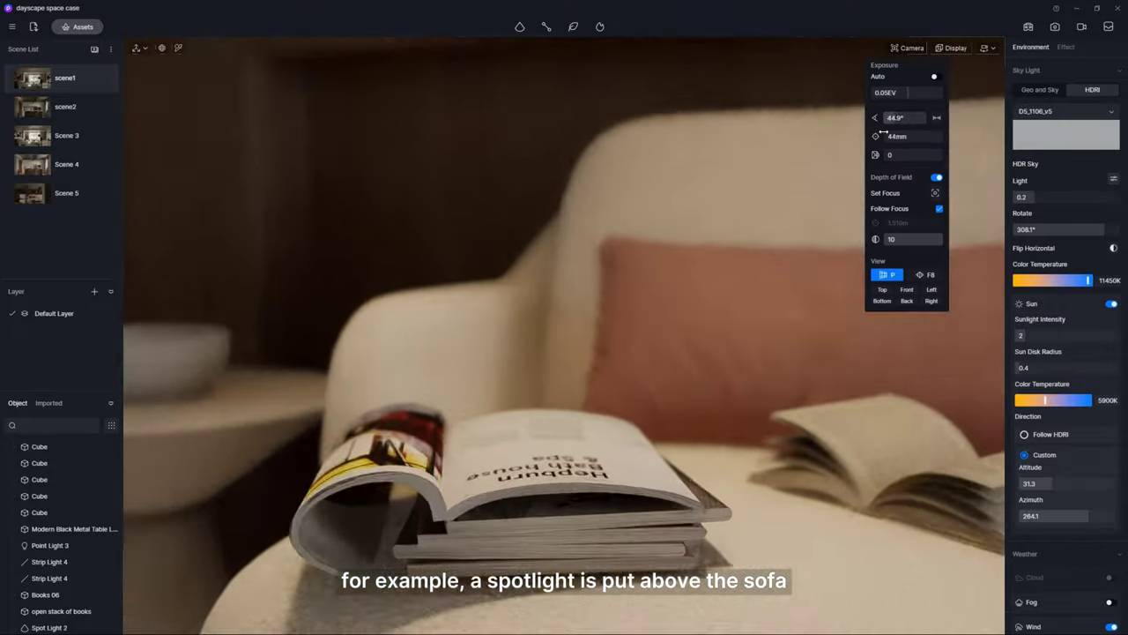
{"action": "left_click", "coordinate": [908, 47]}
{"action": "left_click", "coordinate": [908, 48]}
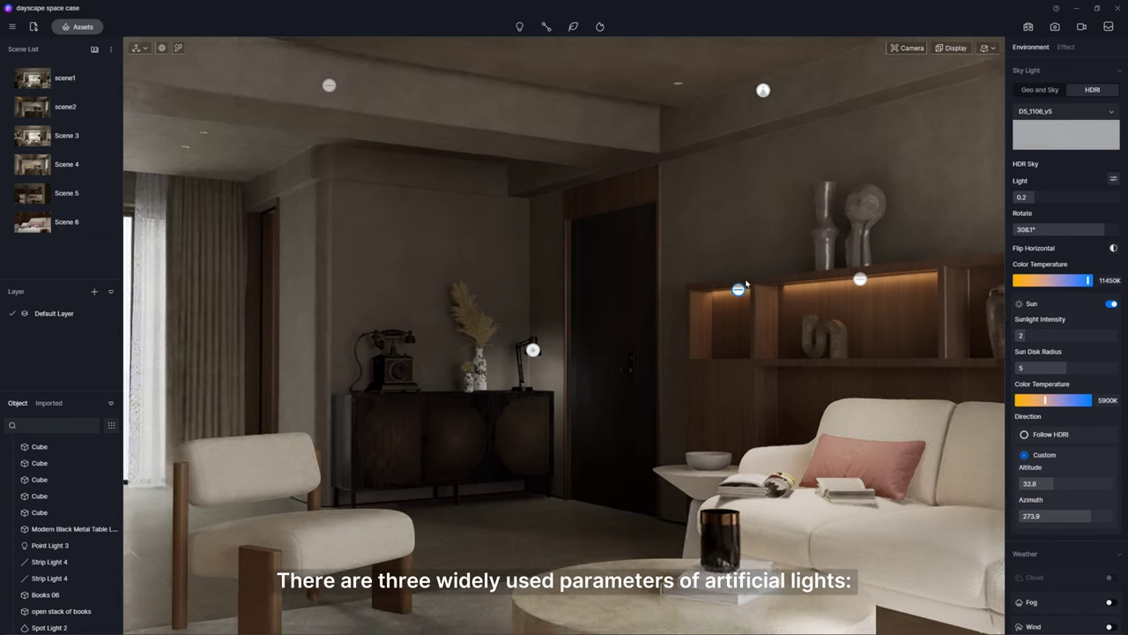
Tune the shelf strip light: intensity about 325, attenuation radius 610, temperature 2600, custom tint
{"action": "left_click", "coordinate": [532, 351]}
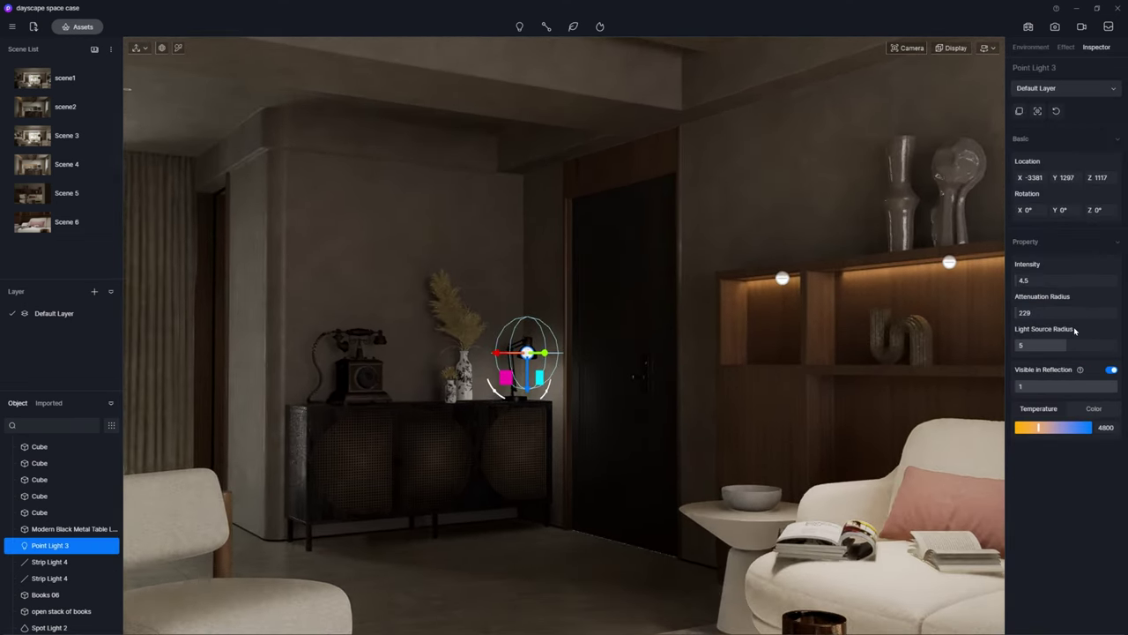
{"action": "left_click", "coordinate": [829, 267]}
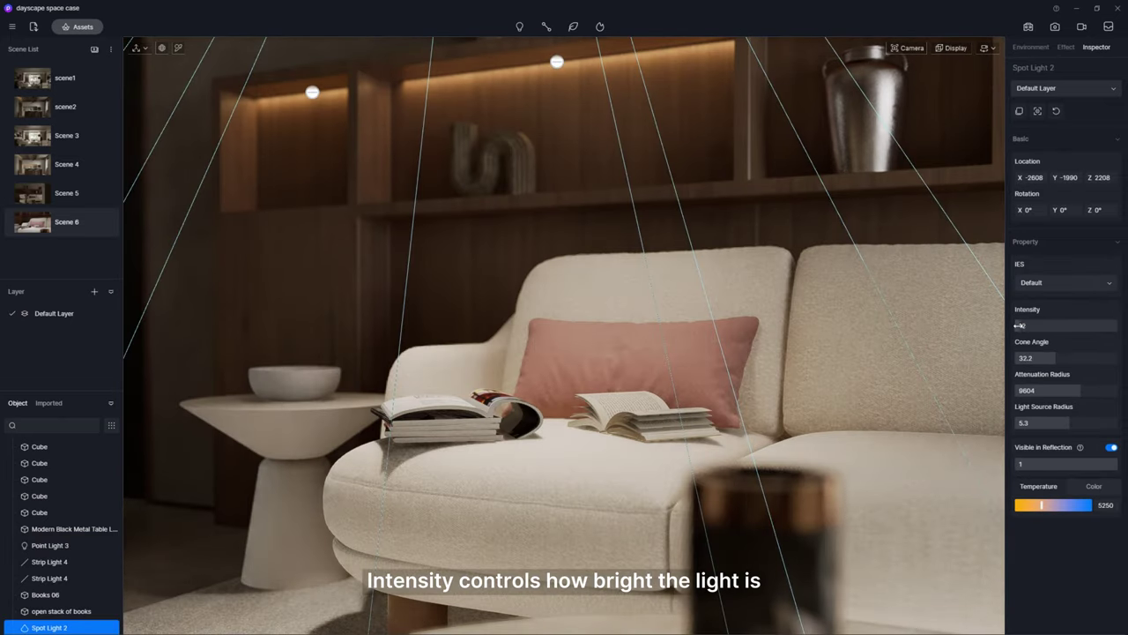
{"action": "left_click_drag", "start_coordinate": [1019, 325], "coordinate": [1027, 327]}
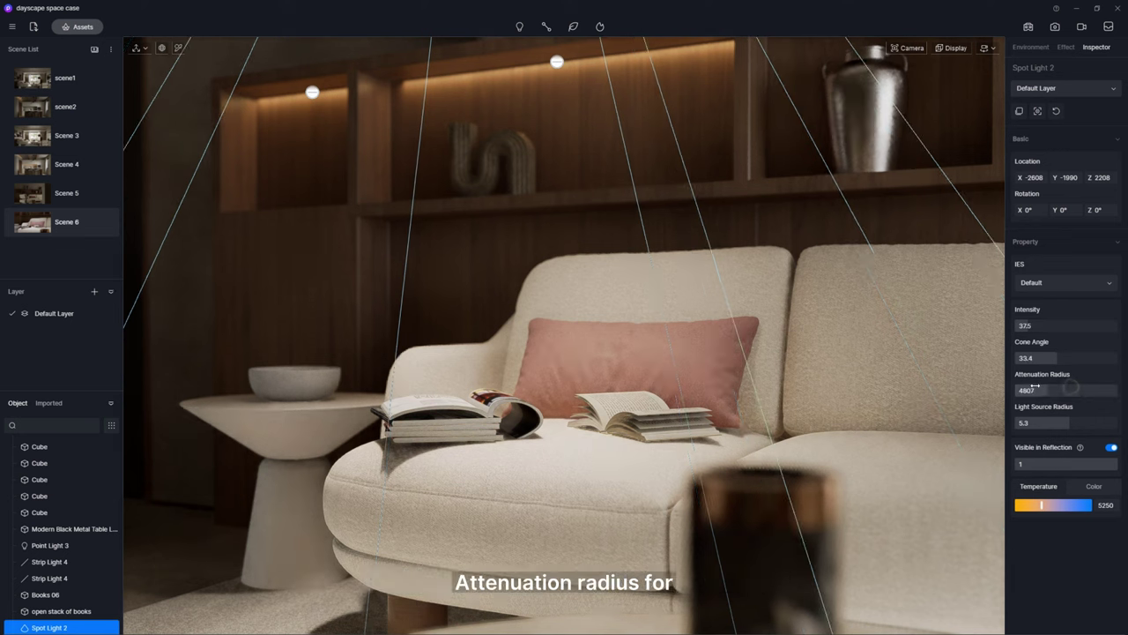
{"action": "left_click_drag", "start_coordinate": [1026, 389], "coordinate": [1054, 389]}
{"action": "left_click_drag", "start_coordinate": [1026, 504], "coordinate": [1022, 505]}
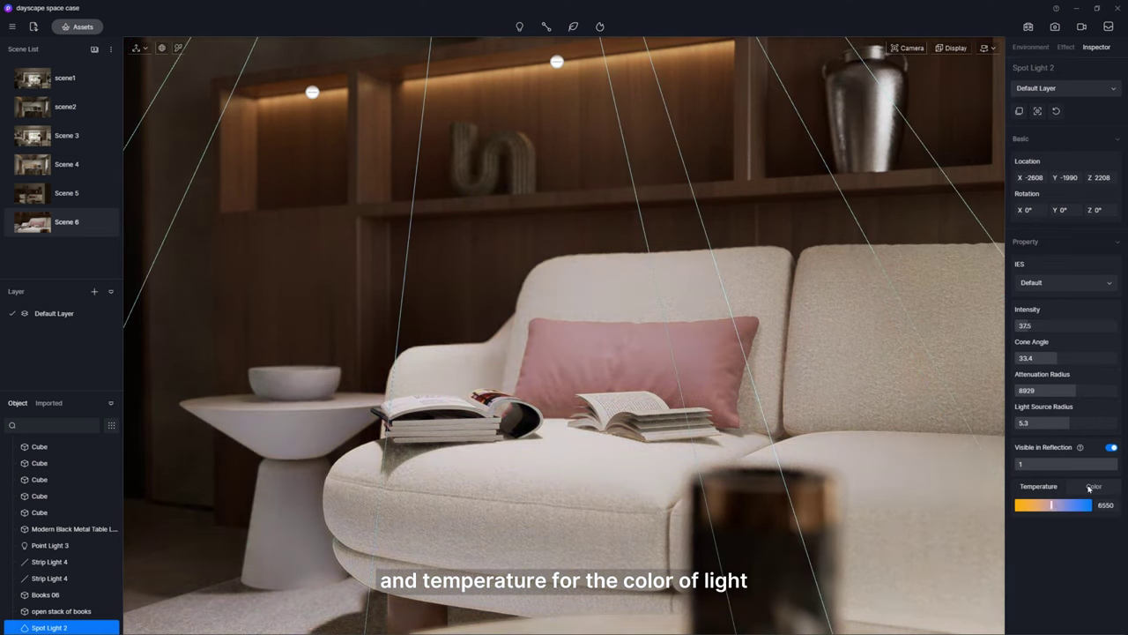
{"action": "mouse_move", "coordinate": [1064, 457]}
{"action": "left_mouse_down"}
{"action": "mouse_move", "coordinate": [1047, 457]}
{"action": "mouse_move", "coordinate": [1084, 458]}
{"action": "left_mouse_up"}
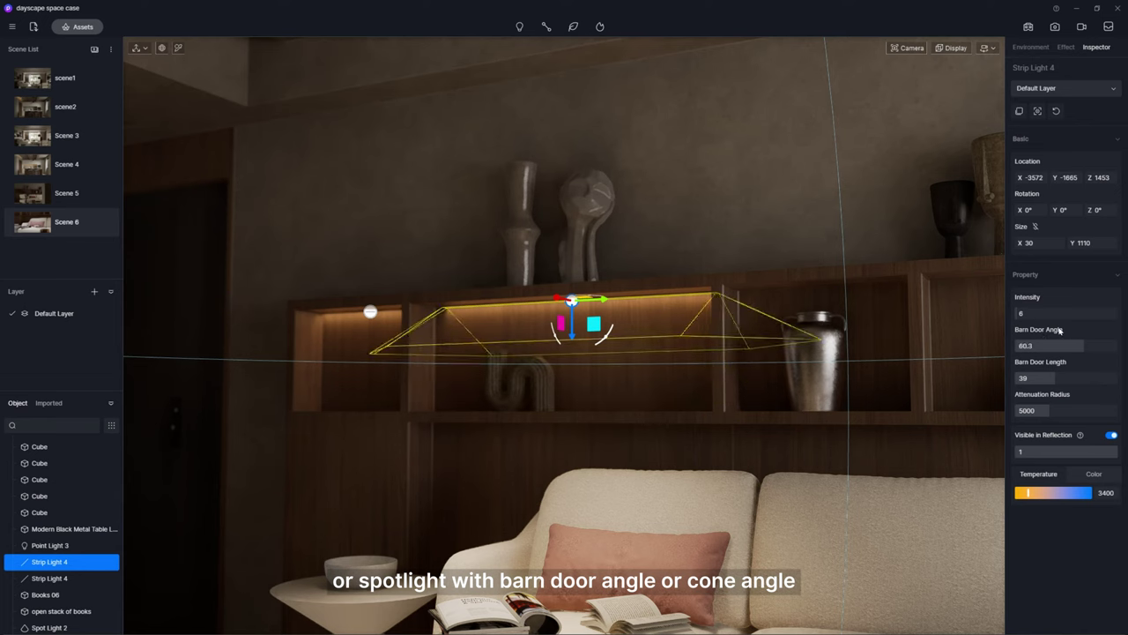
{"action": "right_click_drag", "start_coordinate": [903, 394], "coordinate": [837, 405]}
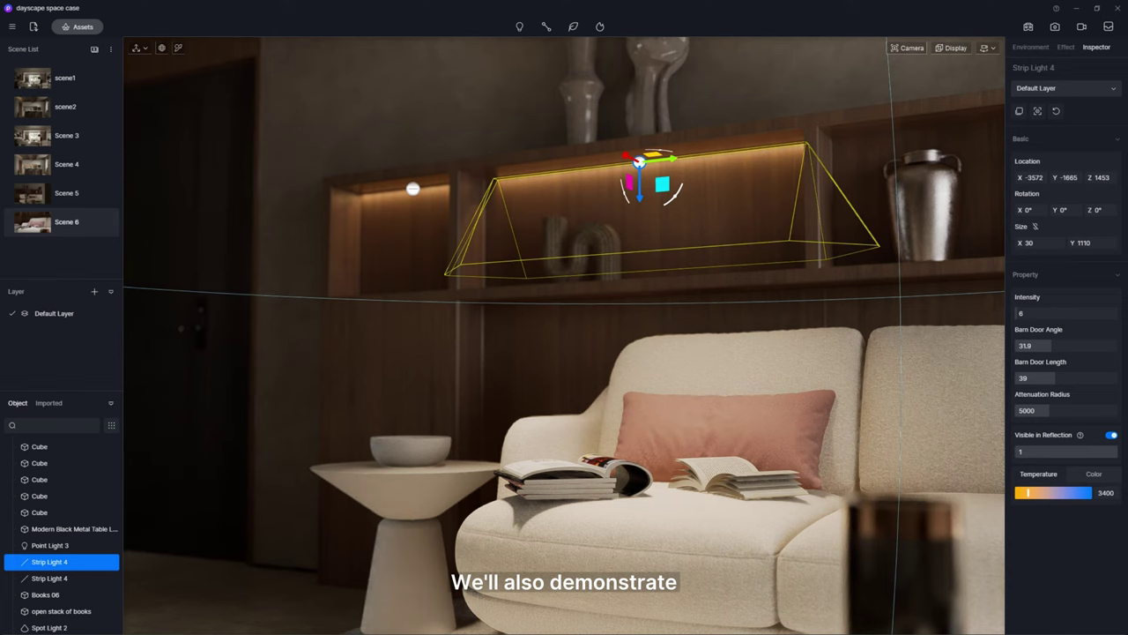